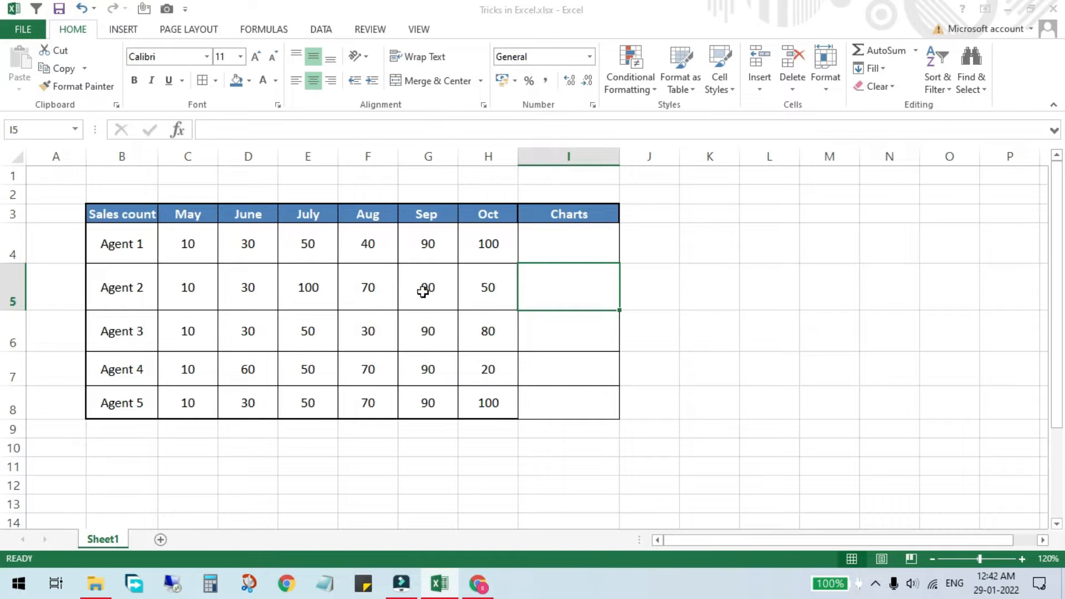
{"action": "left_click_drag", "start_coordinate": [141, 213], "coordinate": [513, 411]}
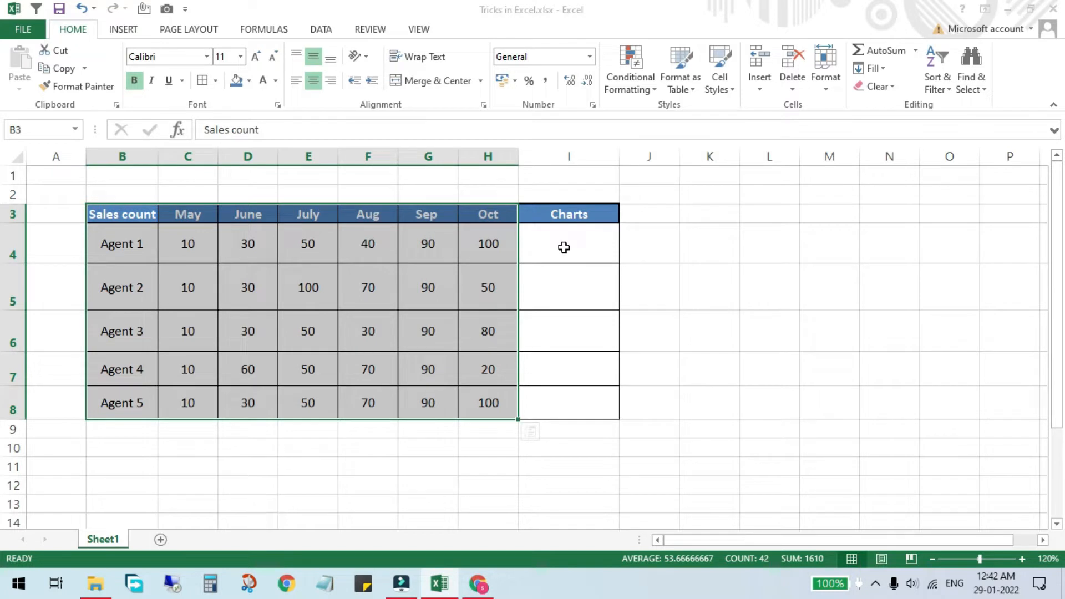
{"action": "left_click_drag", "start_coordinate": [571, 249], "coordinate": [61, 222]}
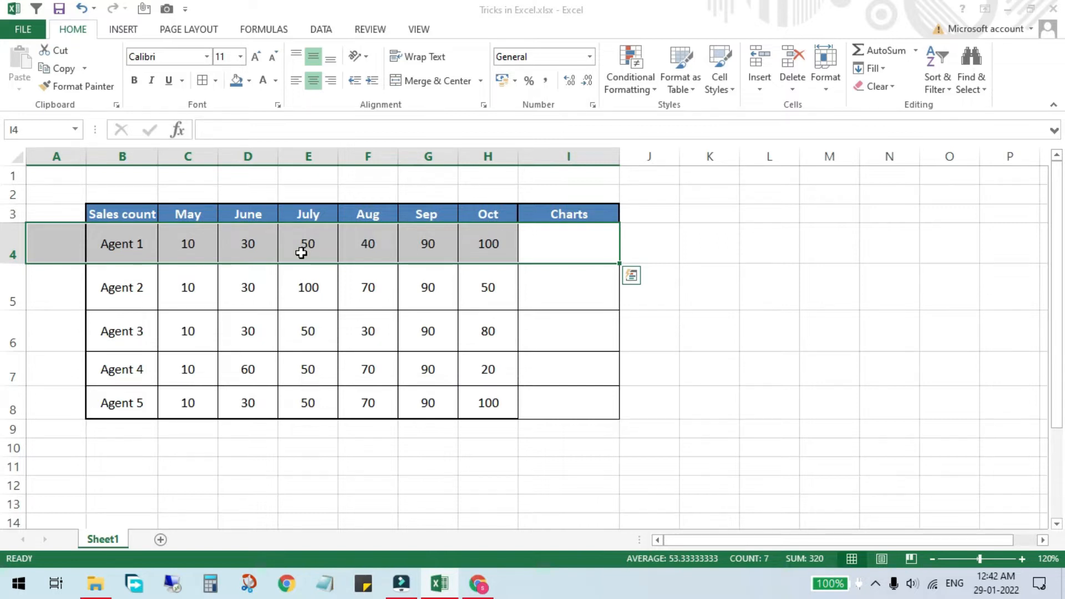
{"action": "left_click_drag", "start_coordinate": [134, 236], "coordinate": [477, 405]}
{"action": "left_click_drag", "start_coordinate": [177, 249], "coordinate": [486, 250]}
{"action": "left_click", "coordinate": [569, 254]}
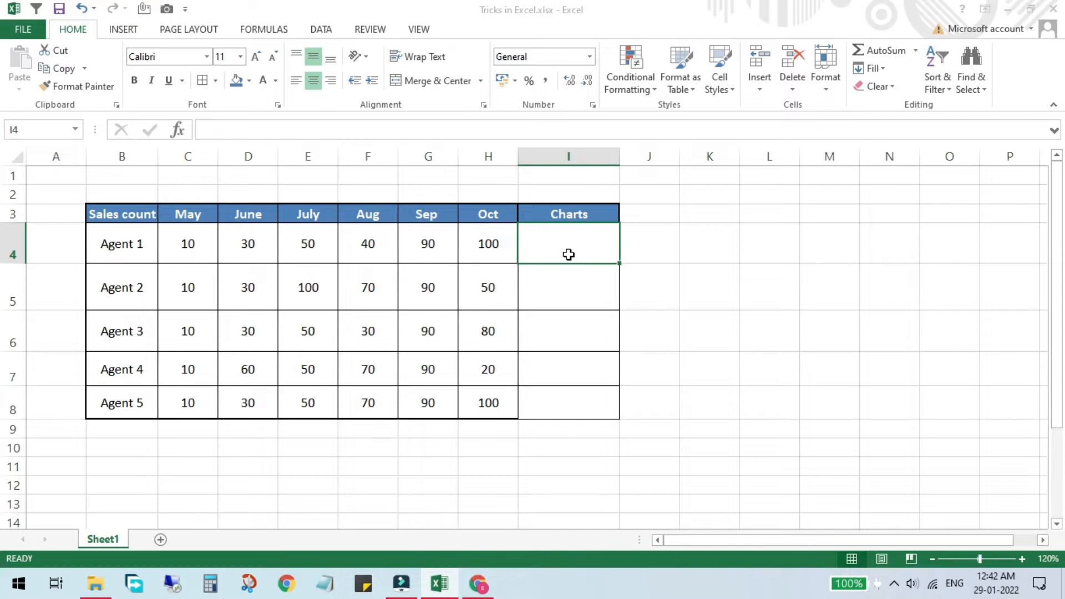
- Insert column sparklines in the Charts cells I4:I8, using C4:H8 as the data range
{"action": "left_click_drag", "start_coordinate": [573, 238], "coordinate": [611, 405]}
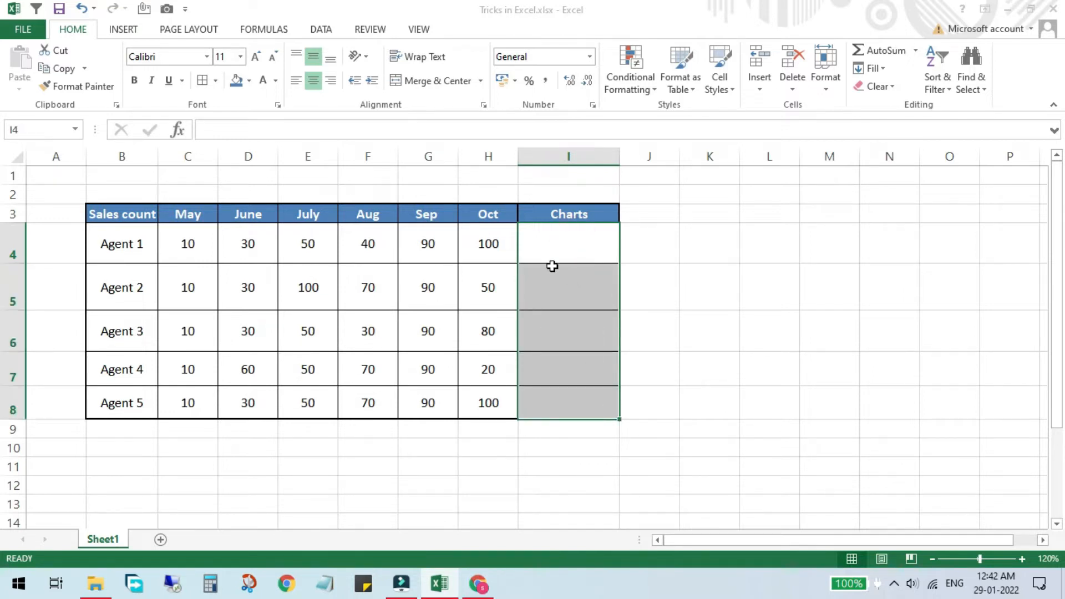
{"action": "left_click", "coordinate": [128, 33]}
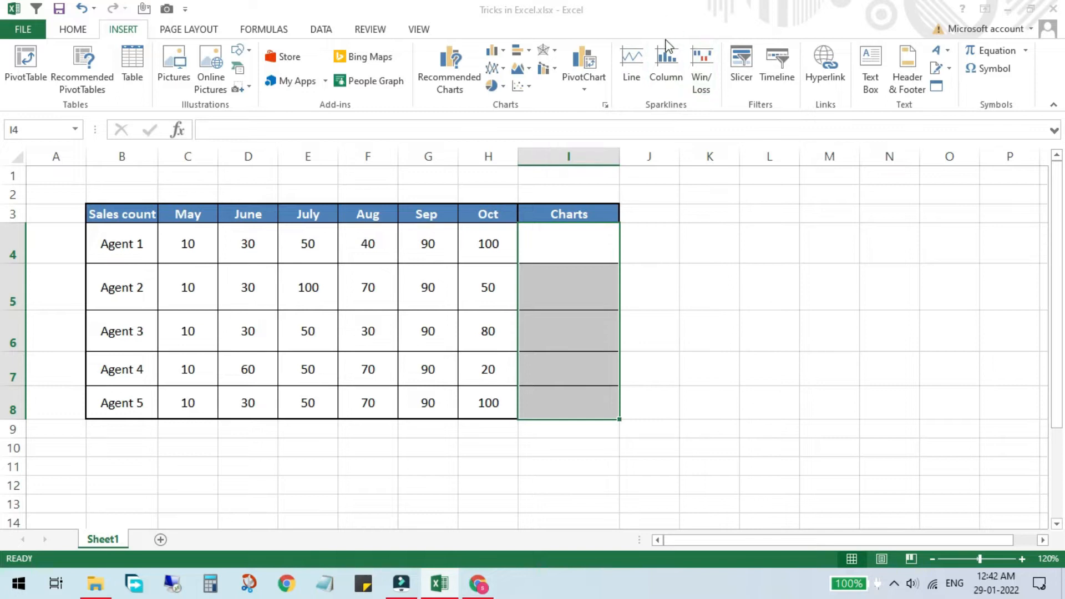
{"action": "left_click", "coordinate": [664, 69]}
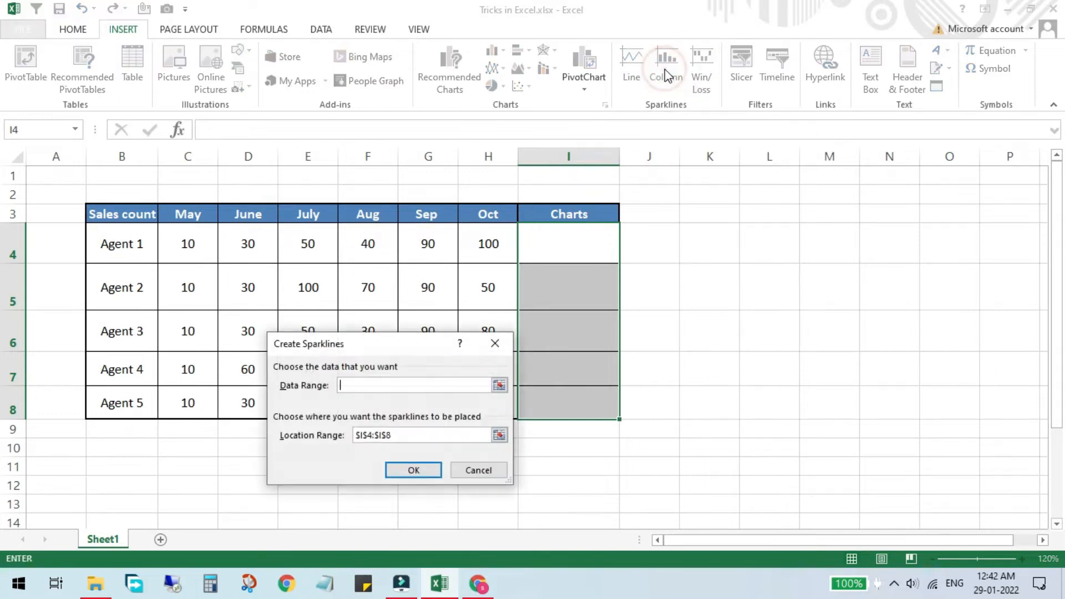
{"action": "left_click_drag", "start_coordinate": [349, 345], "coordinate": [590, 302]}
{"action": "left_click_drag", "start_coordinate": [212, 247], "coordinate": [486, 405]}
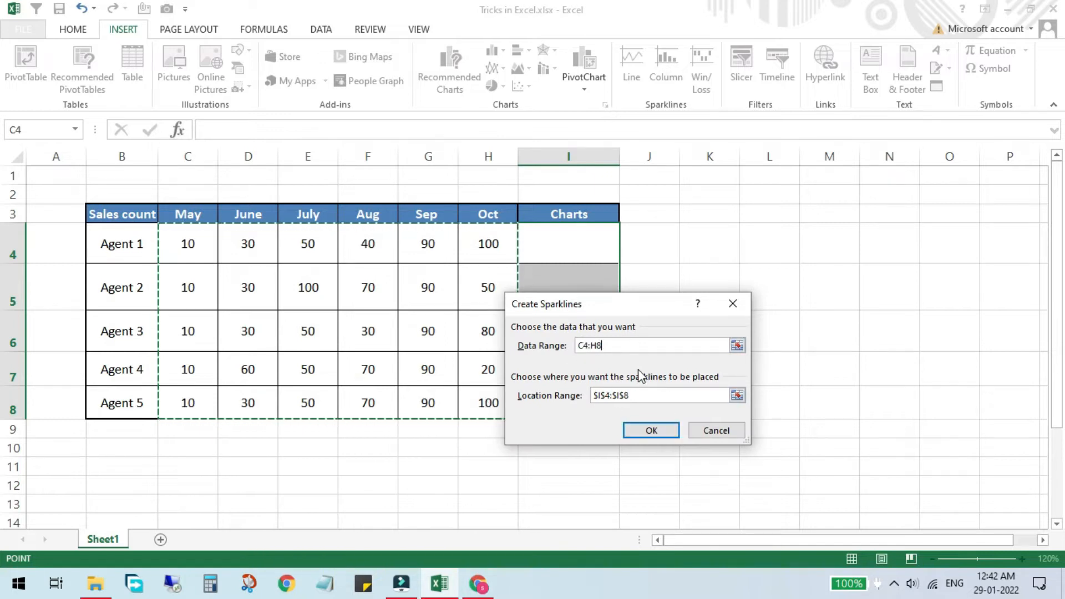
{"action": "left_click", "coordinate": [667, 435]}
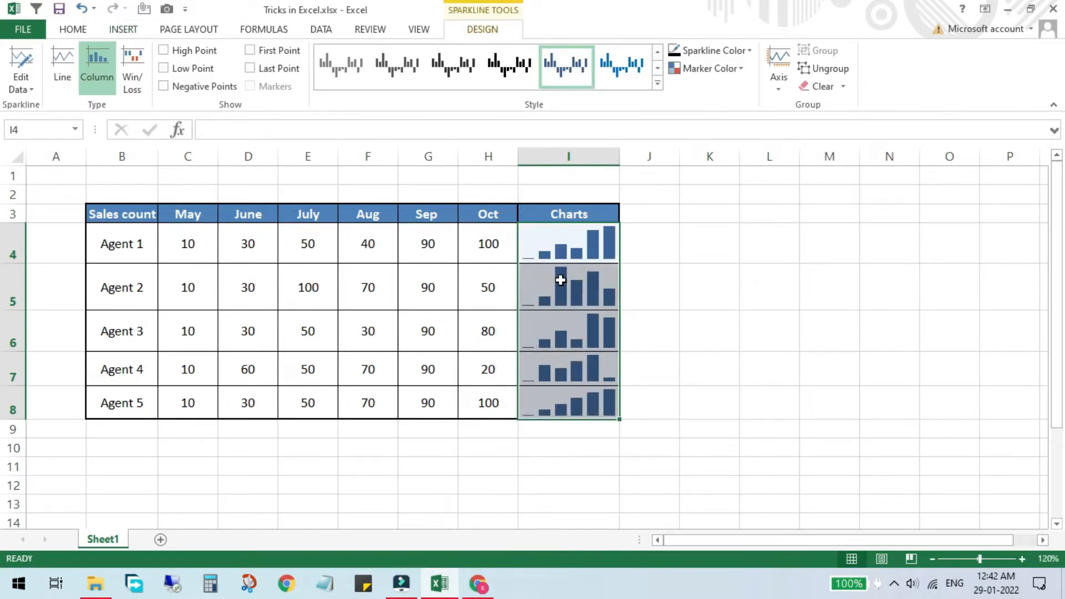
{"action": "left_click", "coordinate": [658, 83]}
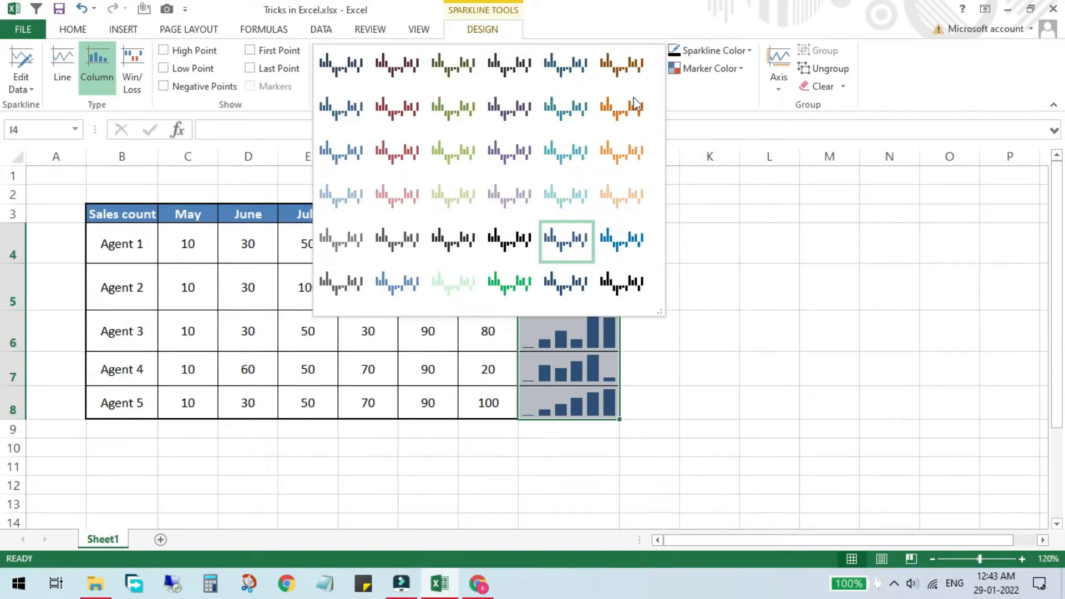
{"action": "left_click", "coordinate": [758, 206]}
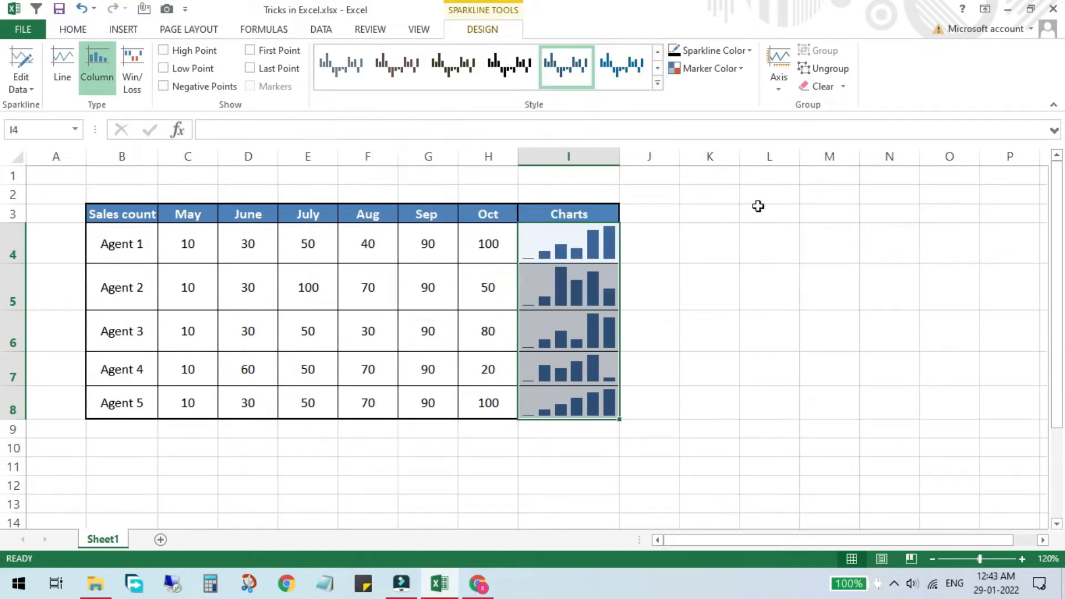
{"action": "left_click", "coordinate": [731, 67]}
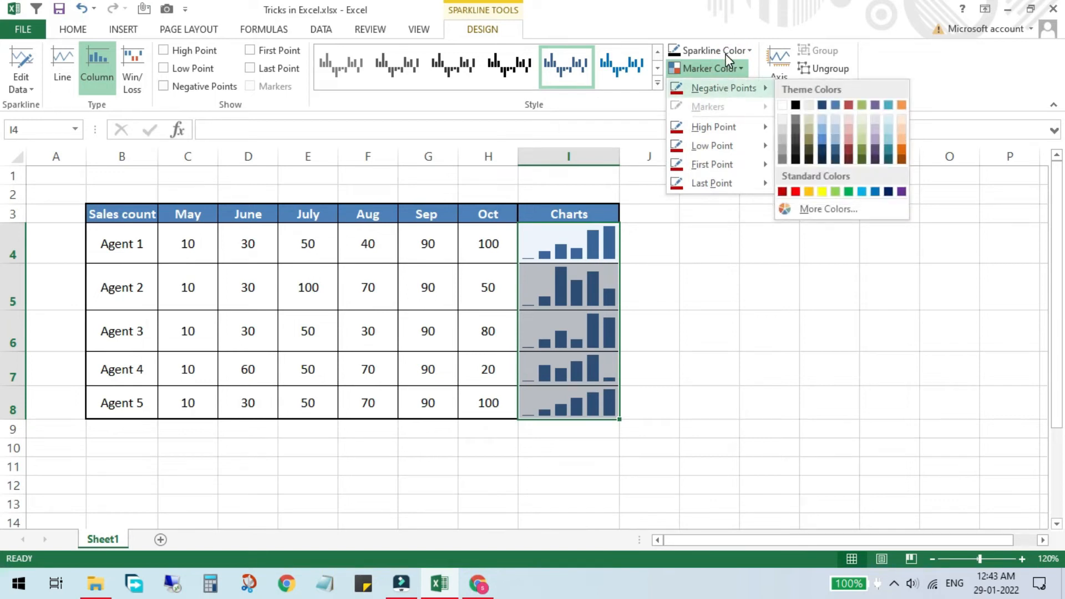
{"action": "left_click", "coordinate": [282, 103]}
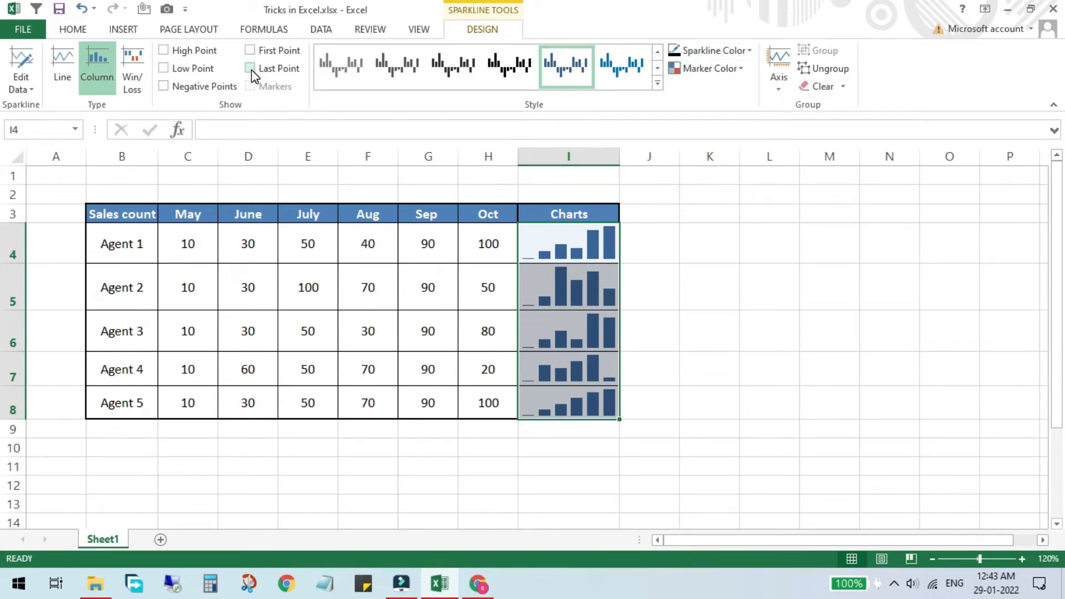
- Try highlighting the low point and the last point in the column sparklines
{"action": "left_click", "coordinate": [164, 69]}
{"action": "left_click", "coordinate": [164, 68]}
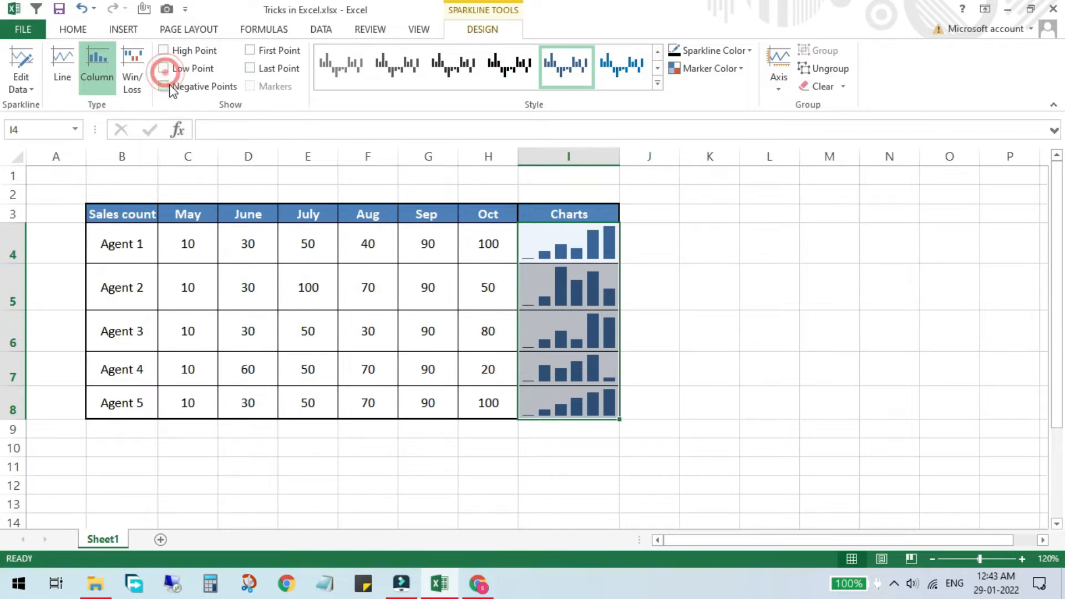
{"action": "left_click", "coordinate": [270, 72]}
{"action": "left_click", "coordinate": [271, 71]}
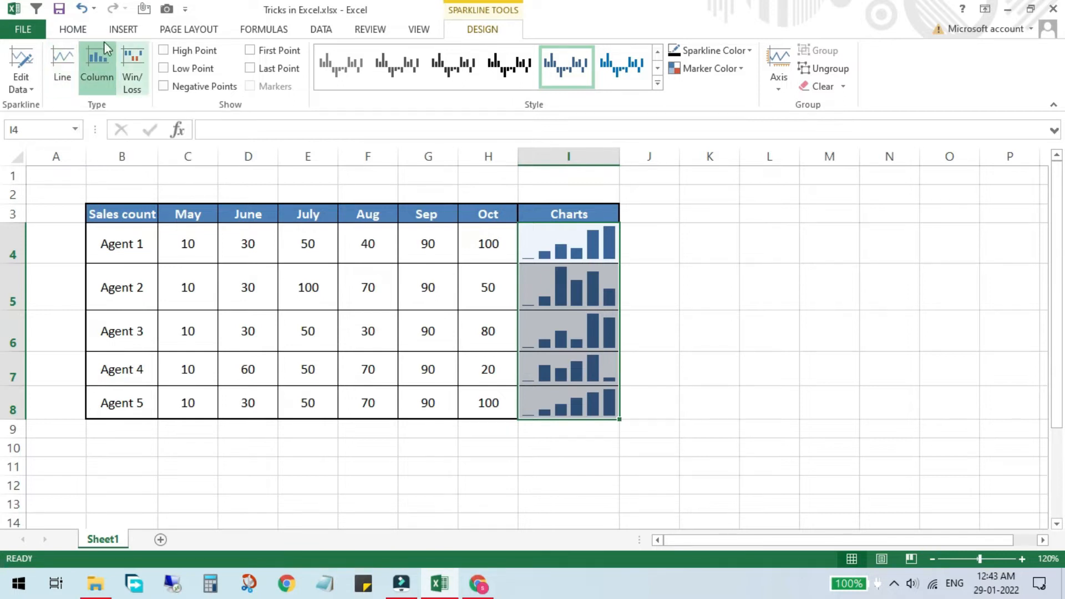
- Convert the sparklines in I4:I8 to line type with markers and apply the dark line style with blue markers
{"action": "left_click", "coordinate": [60, 75]}
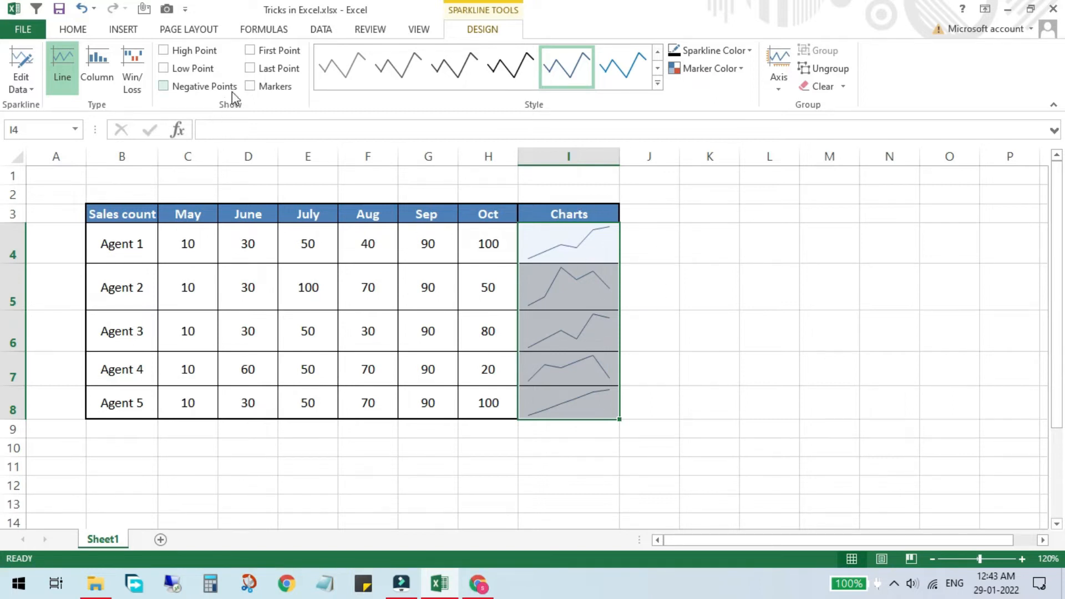
{"action": "left_click", "coordinate": [249, 86]}
{"action": "left_click", "coordinate": [452, 68]}
{"action": "left_click", "coordinate": [508, 66]}
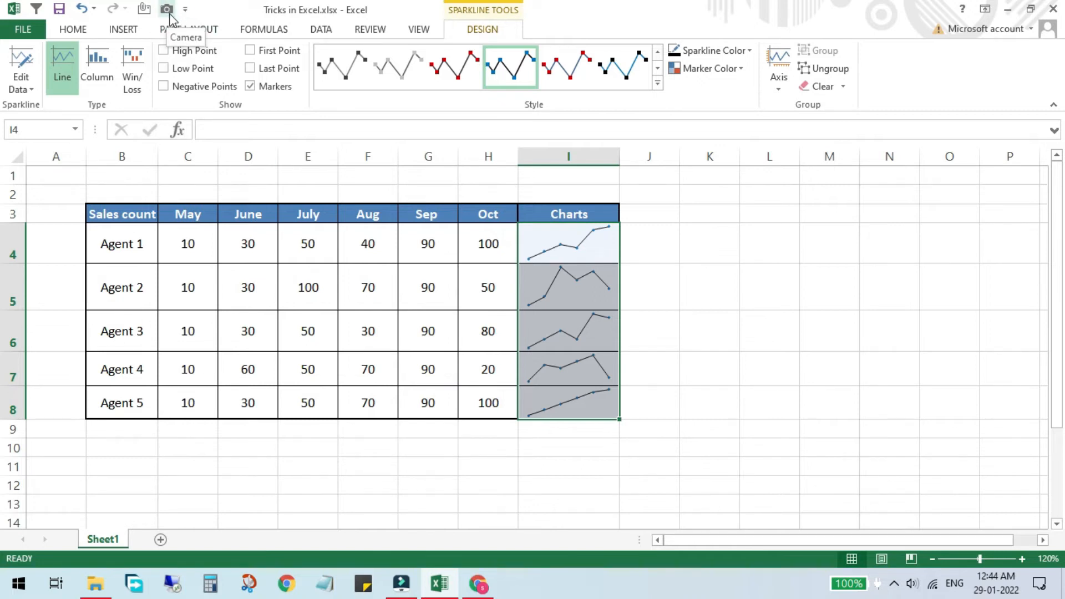
- Locate the Camera command among All Commands in the Quick Access Toolbar customization options, and close the options without changes
{"action": "left_click", "coordinate": [185, 8]}
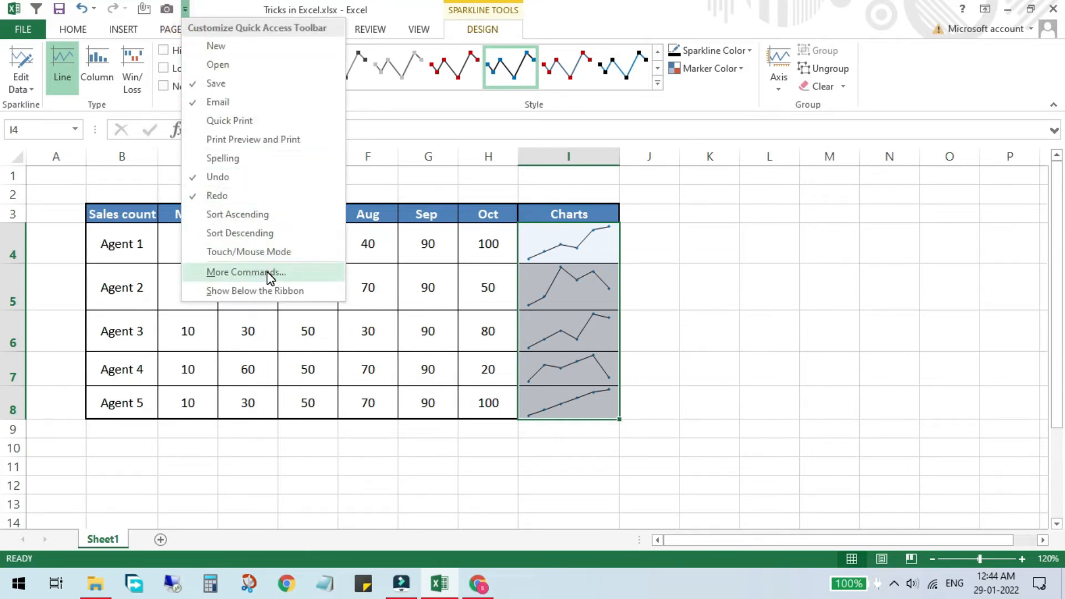
{"action": "left_click", "coordinate": [268, 273]}
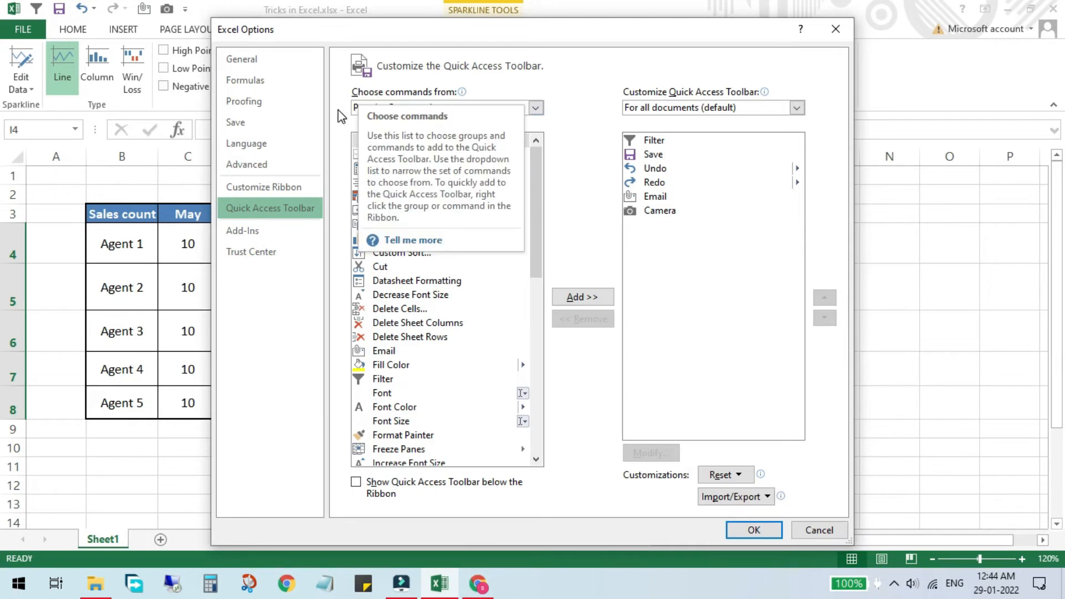
{"action": "left_click", "coordinate": [354, 108]}
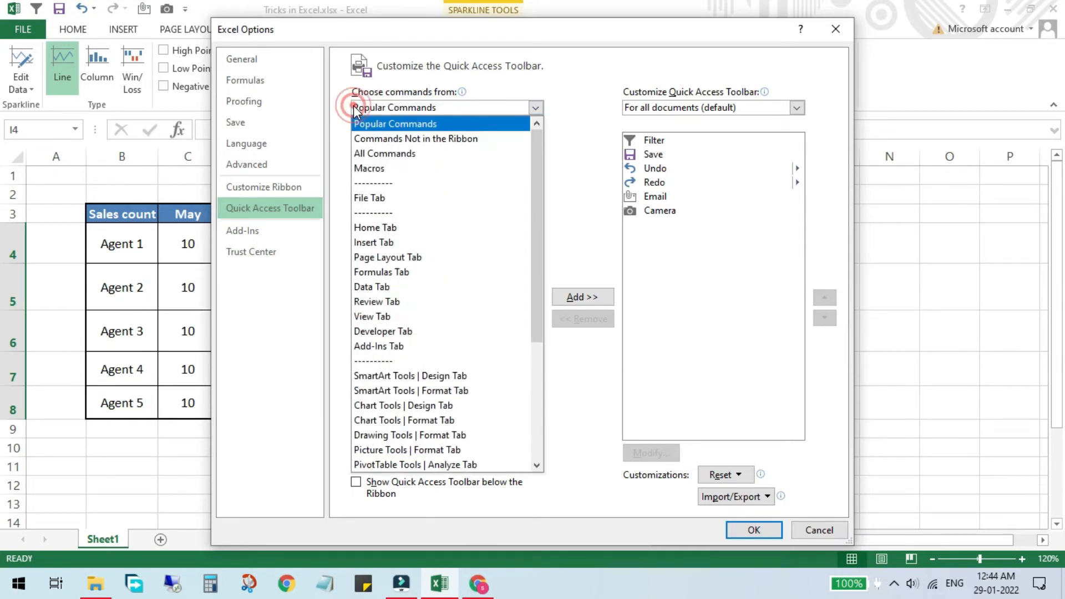
{"action": "left_click", "coordinate": [385, 153]}
{"action": "left_click", "coordinate": [400, 238]}
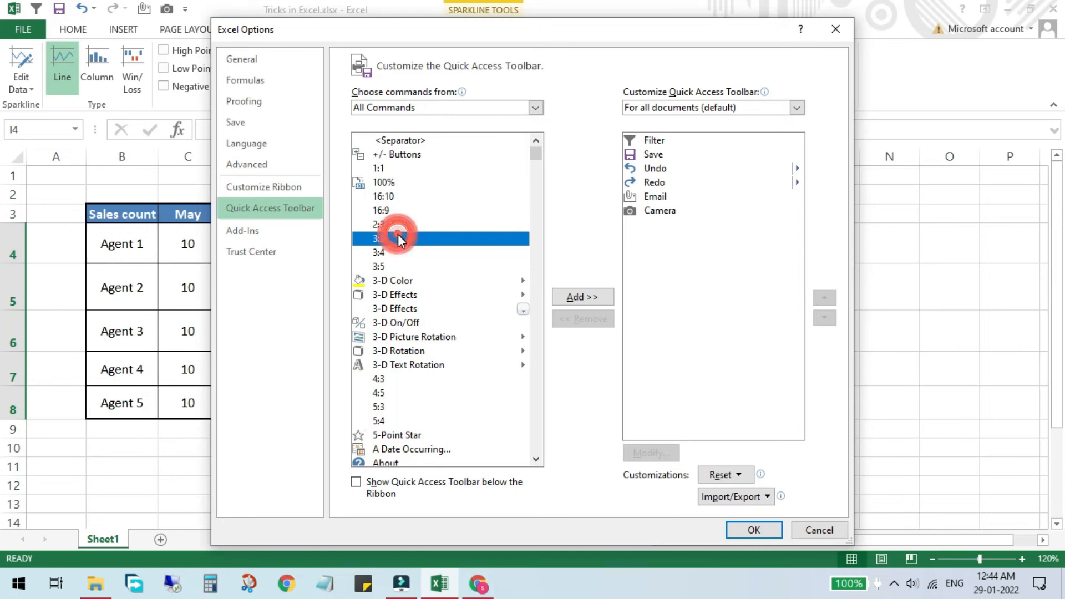
{"action": "left_click", "coordinate": [426, 295]}
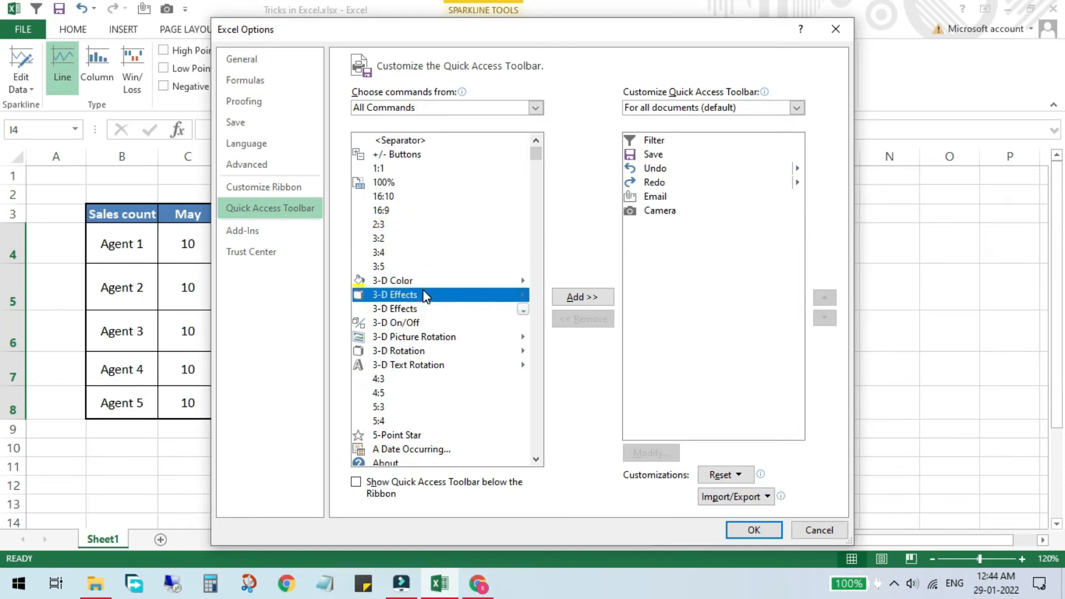
{"action": "key", "text": "Down"}
{"action": "key", "text": "Down"}
{"action": "key", "text": "Down"}
{"action": "key", "text": "Down"}
{"action": "key", "text": "Down"}
{"action": "key", "text": "Down"}
{"action": "key", "text": "Down"}
{"action": "key", "text": "Down"}
{"action": "key", "text": "Down"}
{"action": "key", "text": "Down"}
{"action": "key", "text": "Down"}
{"action": "key", "text": "Down"}
{"action": "key", "text": "Down"}
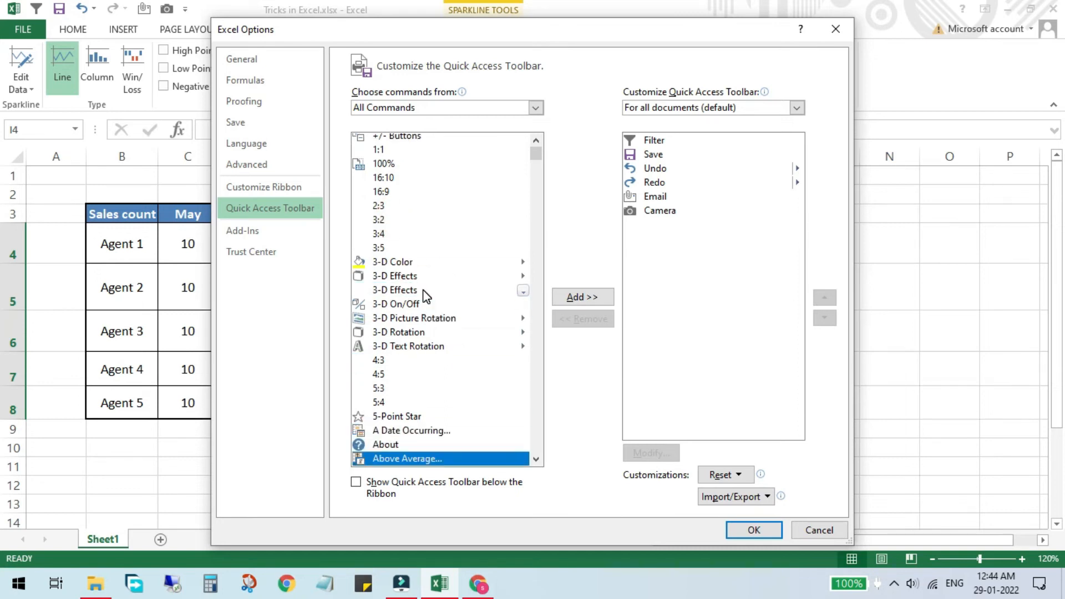
{"action": "key", "text": "c"}
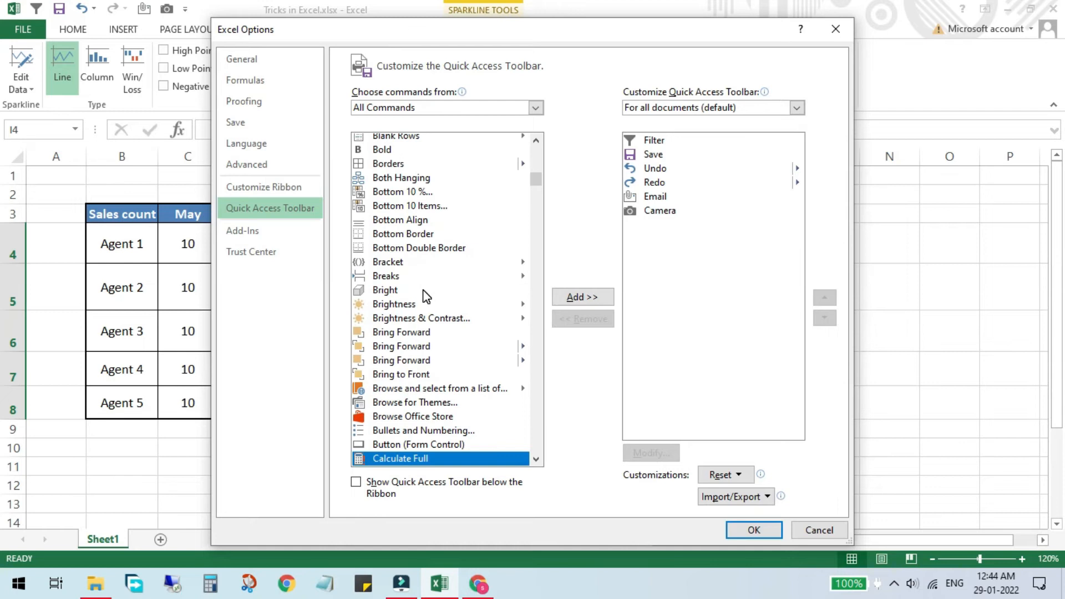
{"action": "key", "text": "Down"}
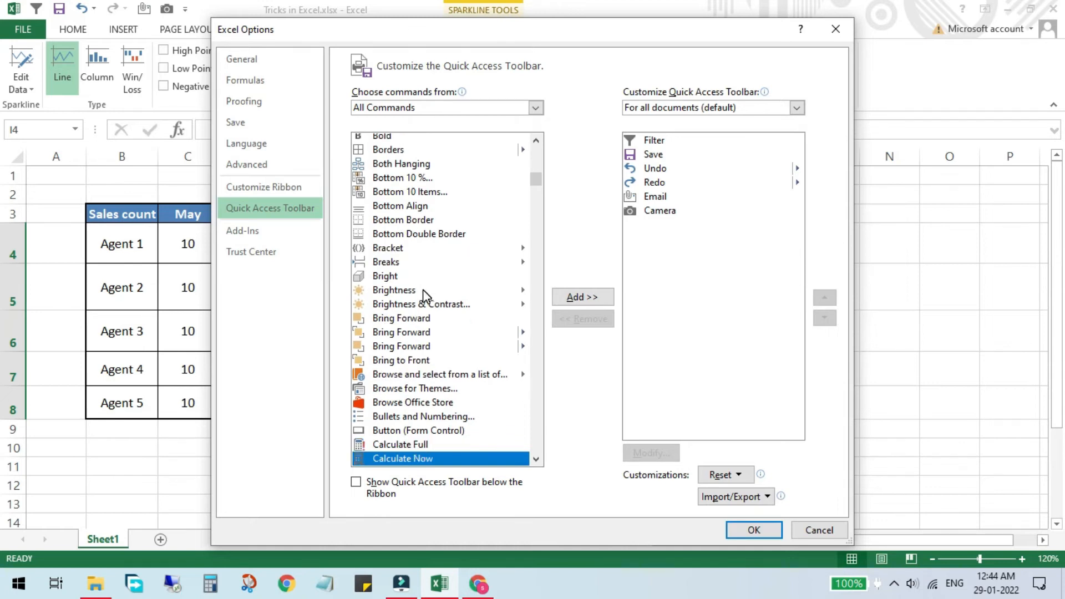
{"action": "key", "text": "Down"}
{"action": "key", "text": "Down"}
{"action": "key", "text": "Down"}
{"action": "key", "text": "Down"}
{"action": "key", "text": "Down"}
{"action": "key", "text": "Down"}
{"action": "key", "text": "Down"}
{"action": "key", "text": "Down"}
{"action": "key", "text": "Down"}
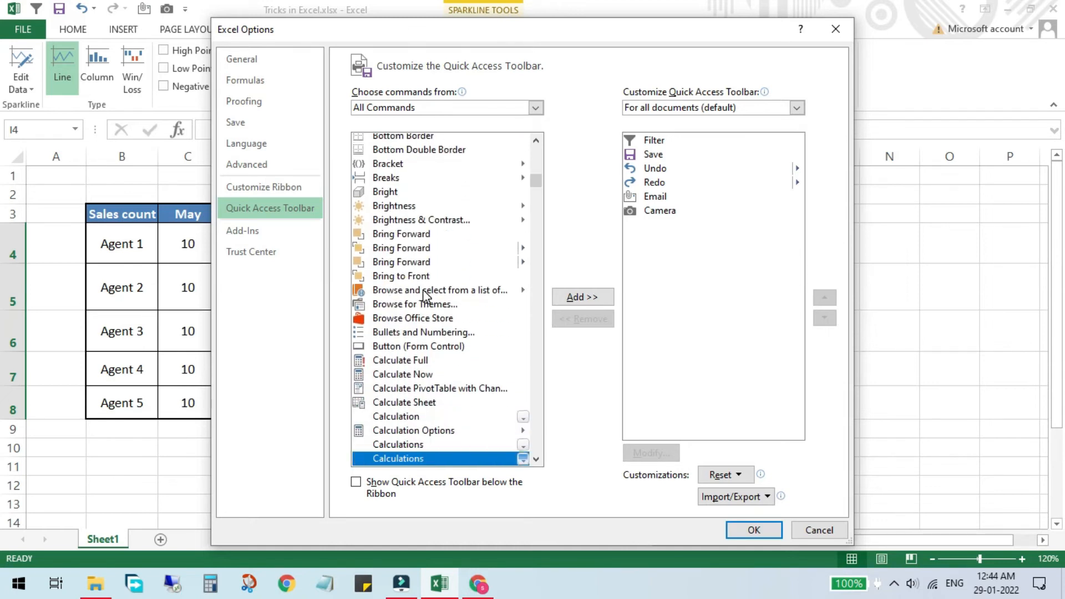
{"action": "key", "text": "Down"}
{"action": "key", "text": "Up"}
{"action": "key", "text": "Up"}
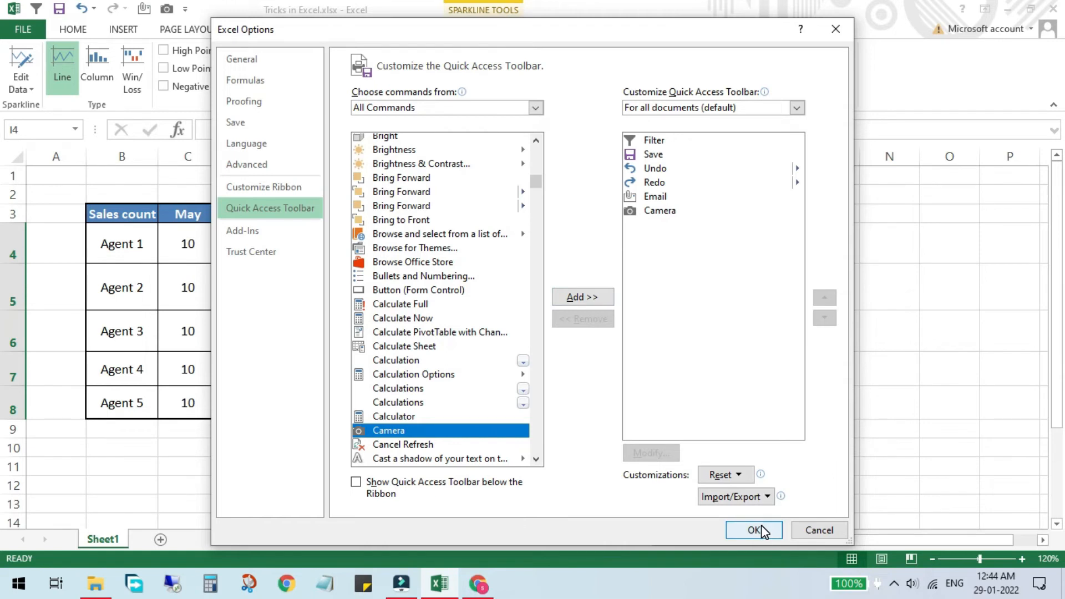
{"action": "left_click", "coordinate": [803, 532]}
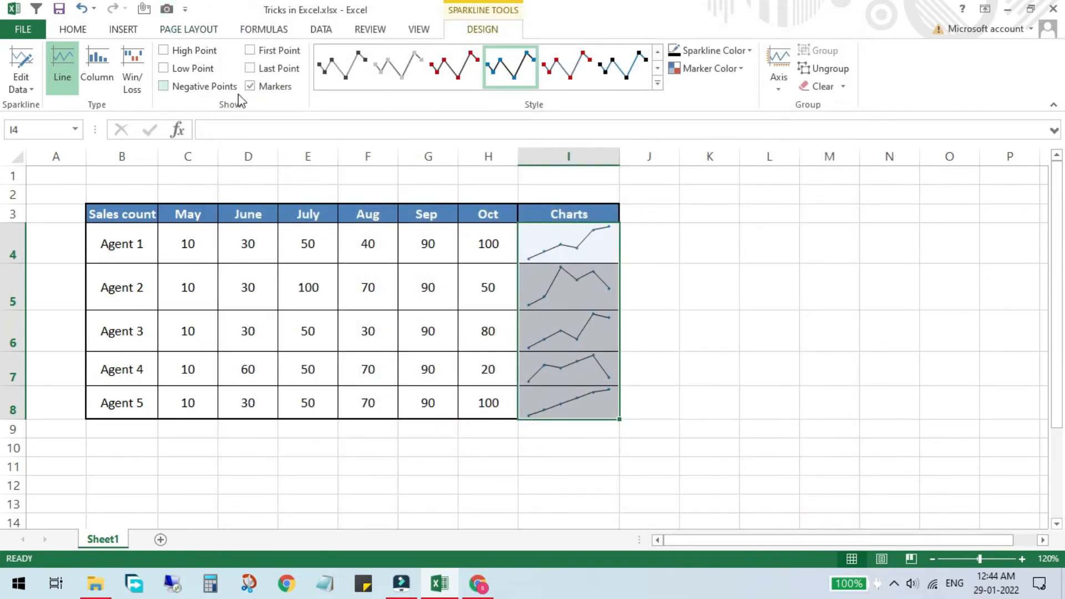
- Capture the whole sales table B3:I8 with the Camera tool and place its linked picture beside the table, starting around column J
{"action": "left_click_drag", "start_coordinate": [118, 213], "coordinate": [578, 399]}
{"action": "left_click", "coordinate": [168, 9]}
{"action": "left_click", "coordinate": [688, 241]}
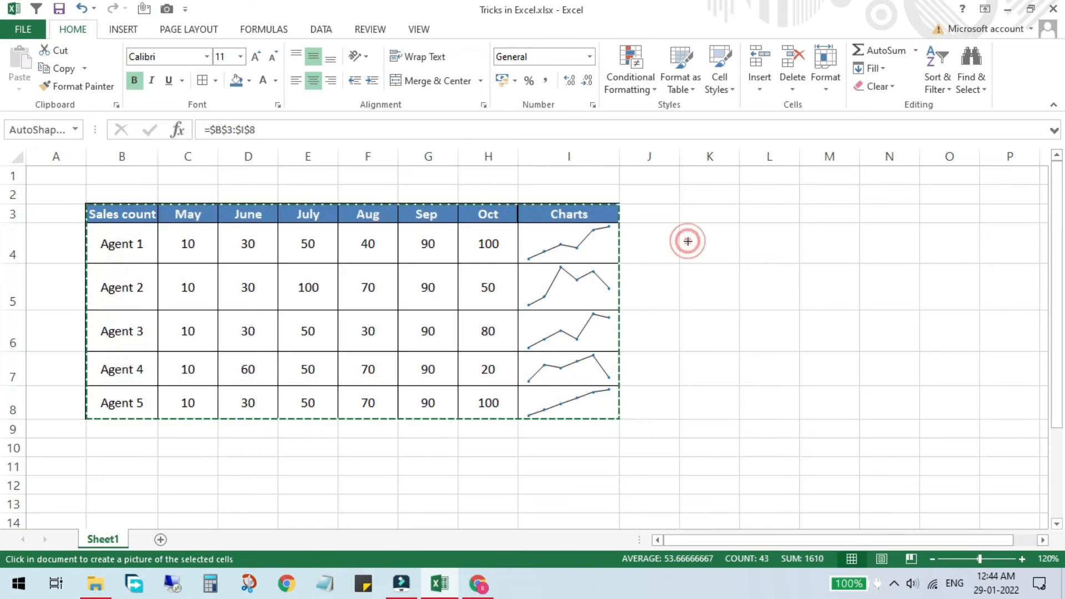
{"action": "left_click_drag", "start_coordinate": [779, 325], "coordinate": [746, 301]}
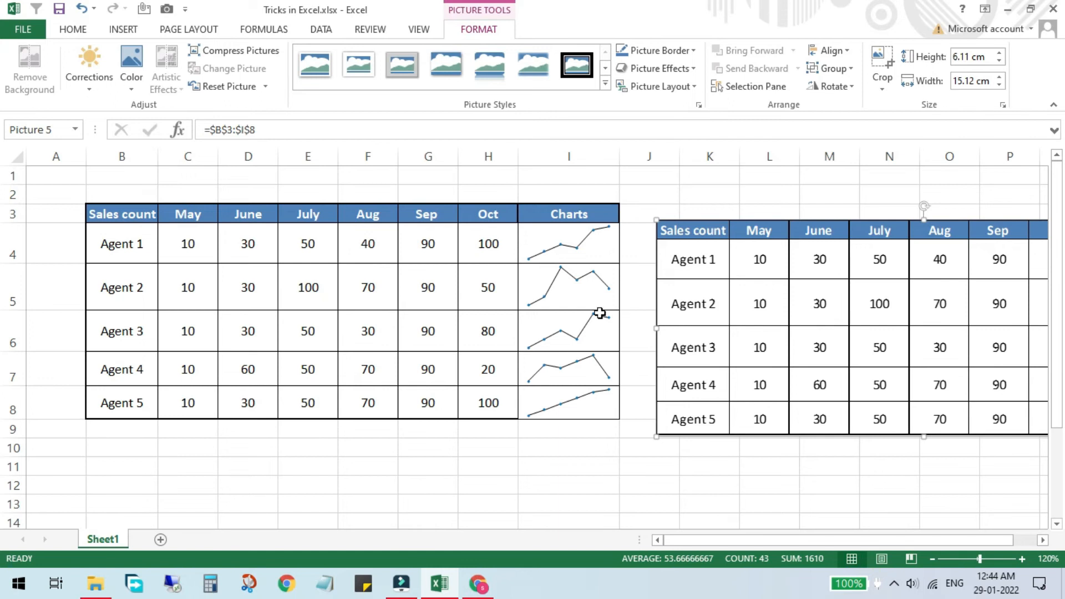
- Fill the May and June cells of Agents 2 to 4 (C5:D7) with blue
{"action": "left_click", "coordinate": [190, 291]}
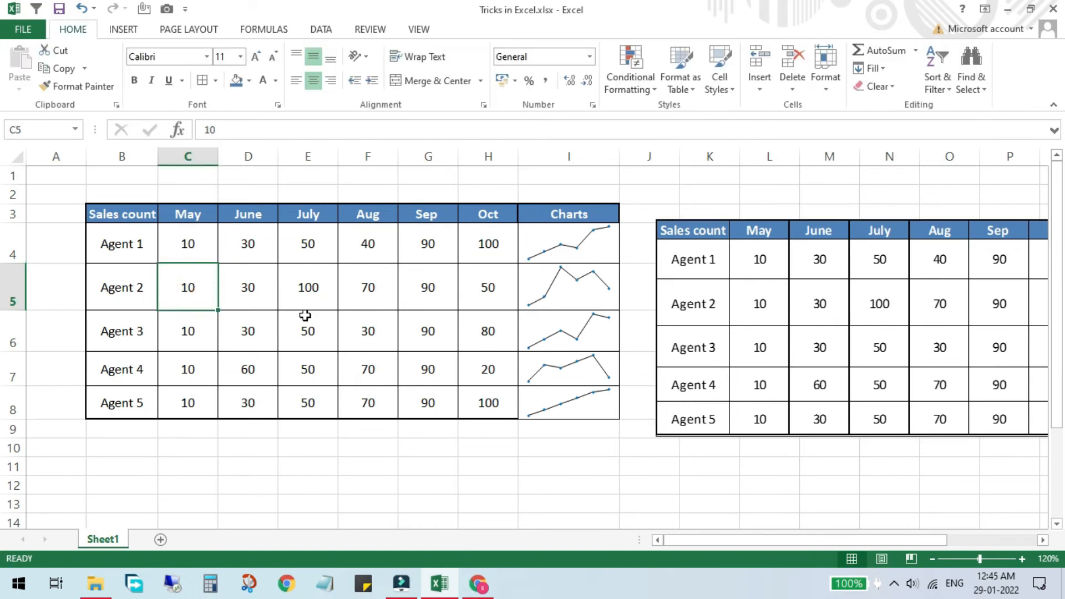
{"action": "left_click_drag", "start_coordinate": [200, 288], "coordinate": [275, 384]}
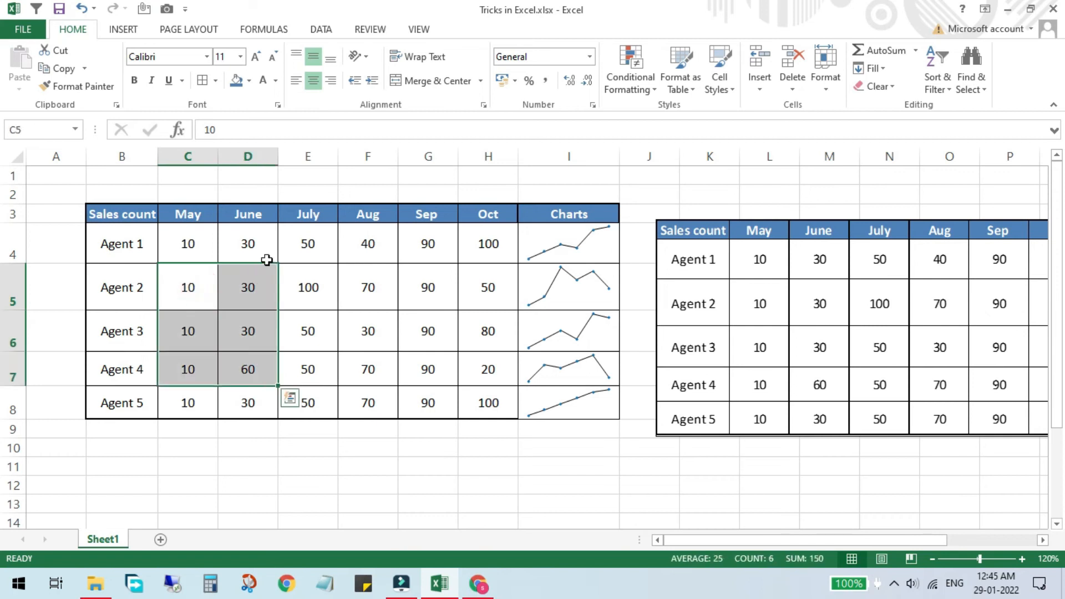
{"action": "left_click", "coordinate": [236, 80]}
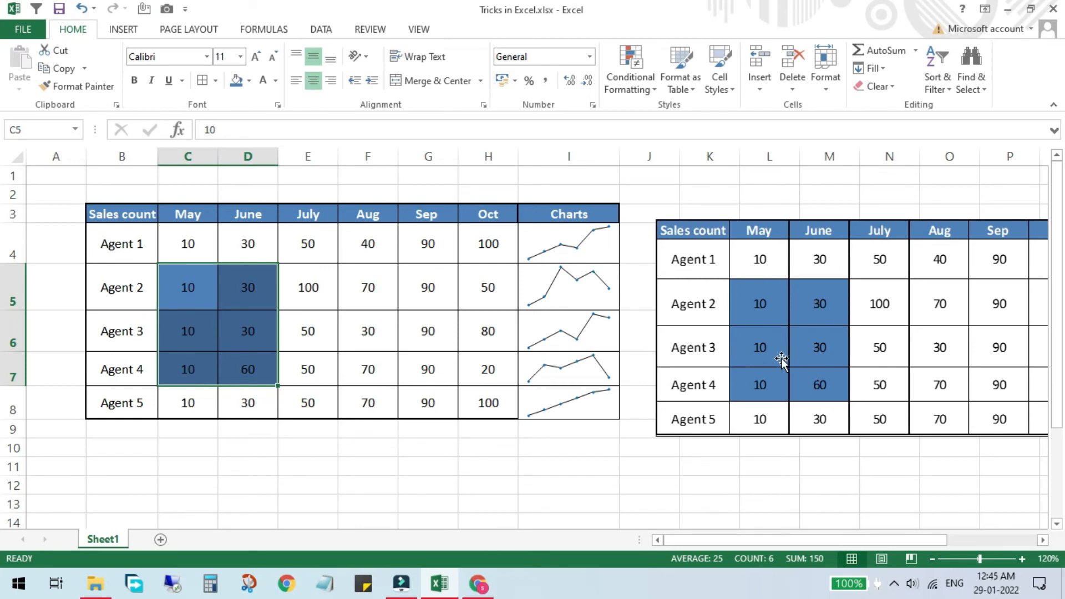
- Set the May sales counts of Agents 4, 3 and 2 to 20, and shift the linked picture slightly upward
{"action": "left_click_drag", "start_coordinate": [184, 311], "coordinate": [184, 310]}
{"action": "key", "text": "Down"}
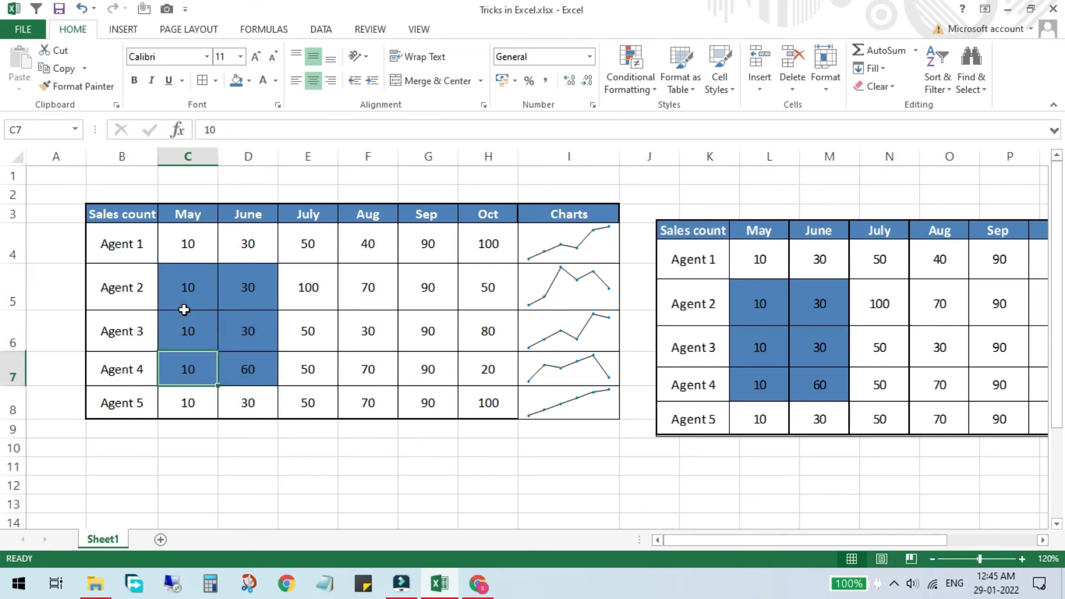
{"action": "type", "text": "2"}
{"action": "left_click", "coordinate": [184, 312]}
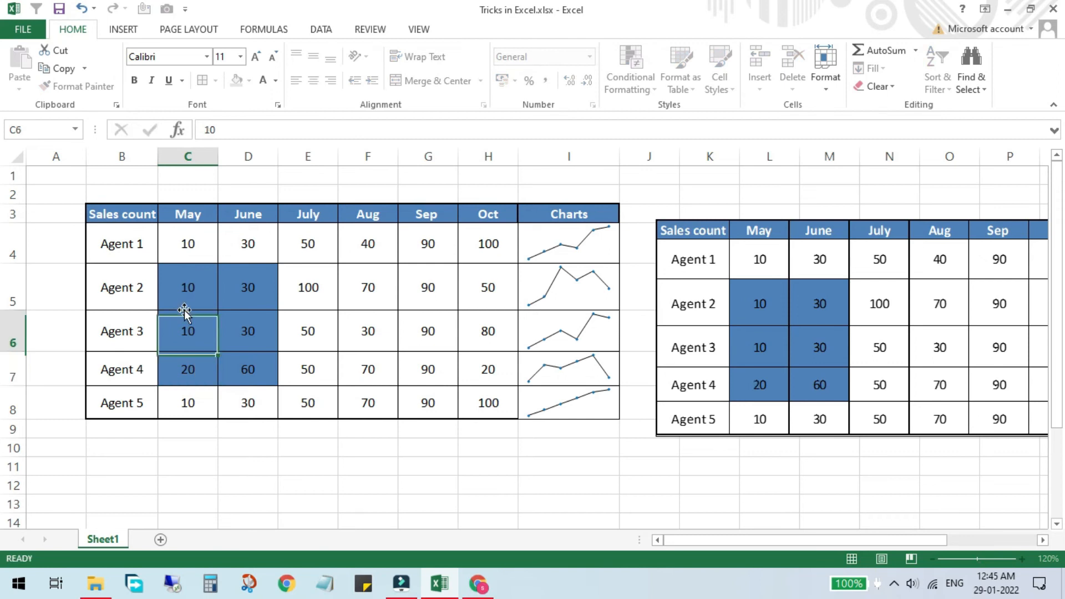
{"action": "type", "text": "20"}
{"action": "key", "text": "Up"}
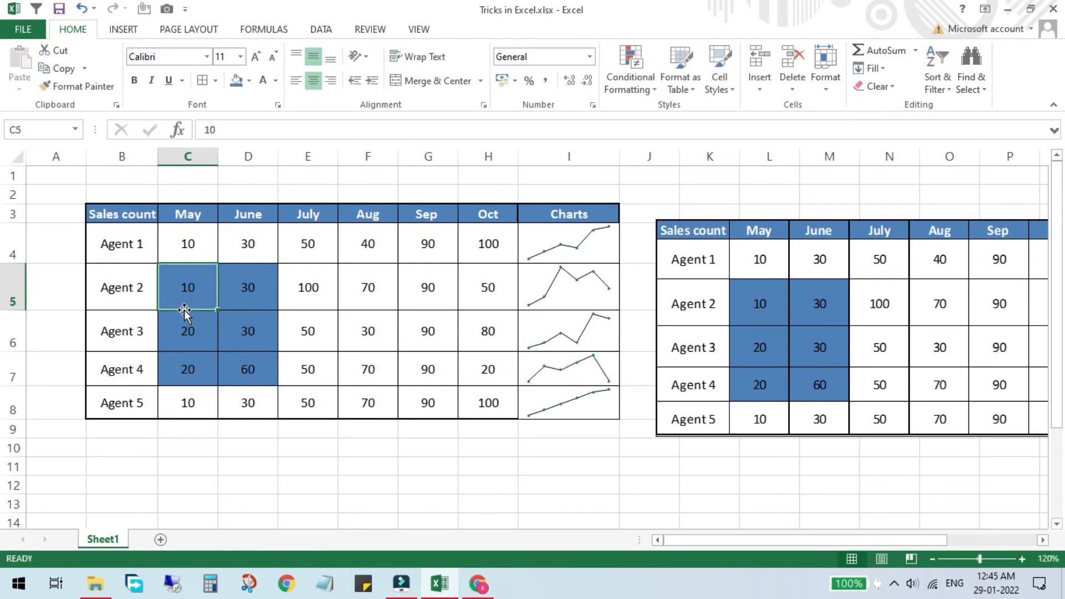
{"action": "type", "text": "20"}
{"action": "key", "text": "ctrl+Return"}
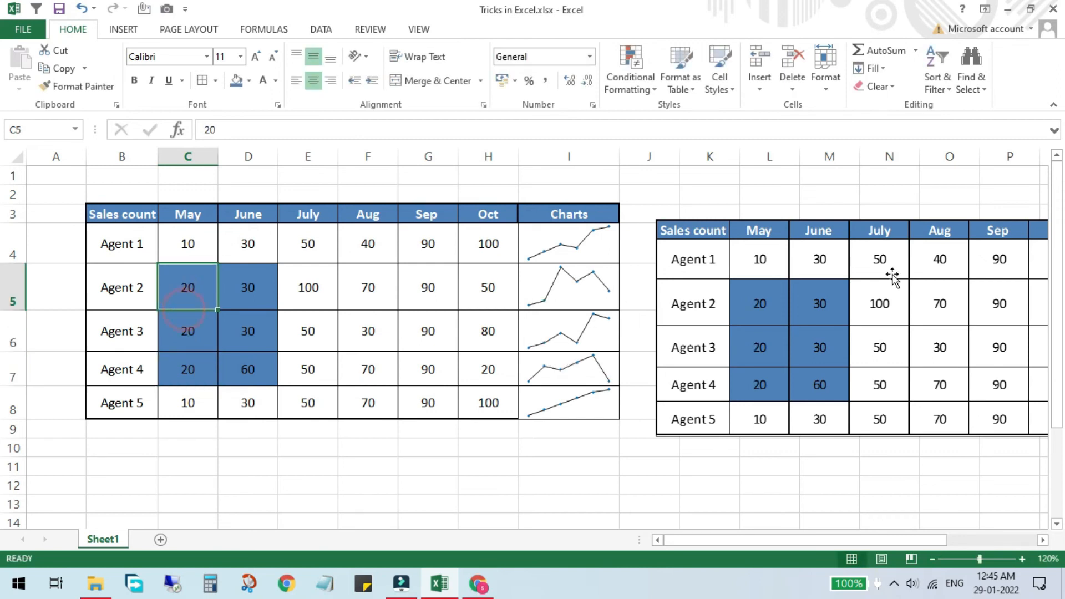
{"action": "mouse_move", "coordinate": [822, 259]}
{"action": "left_mouse_down"}
{"action": "mouse_move", "coordinate": [823, 274]}
{"action": "mouse_move", "coordinate": [823, 250]}
{"action": "left_mouse_up"}
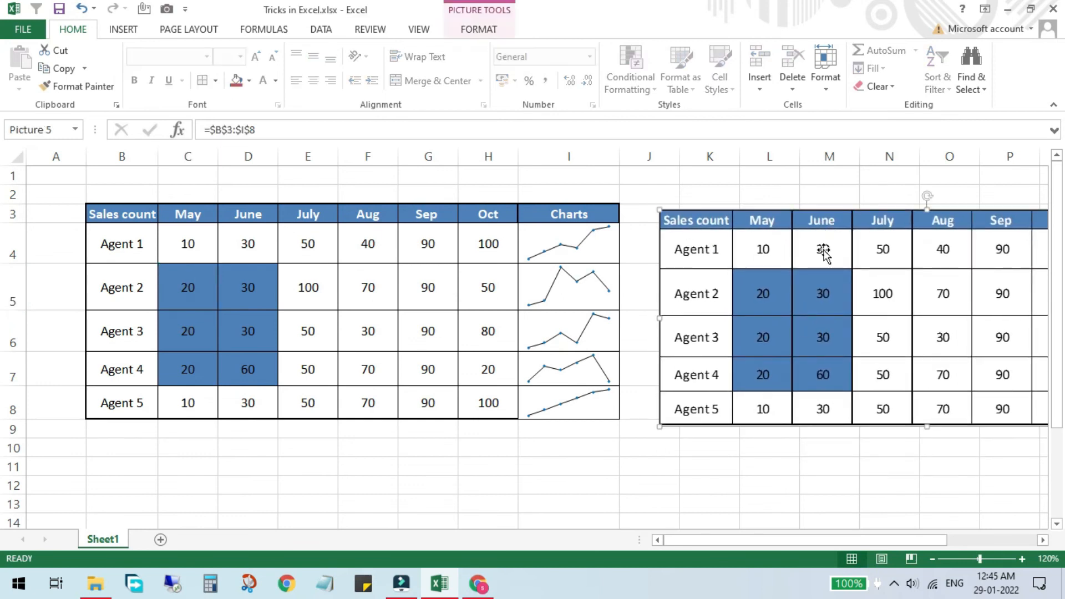